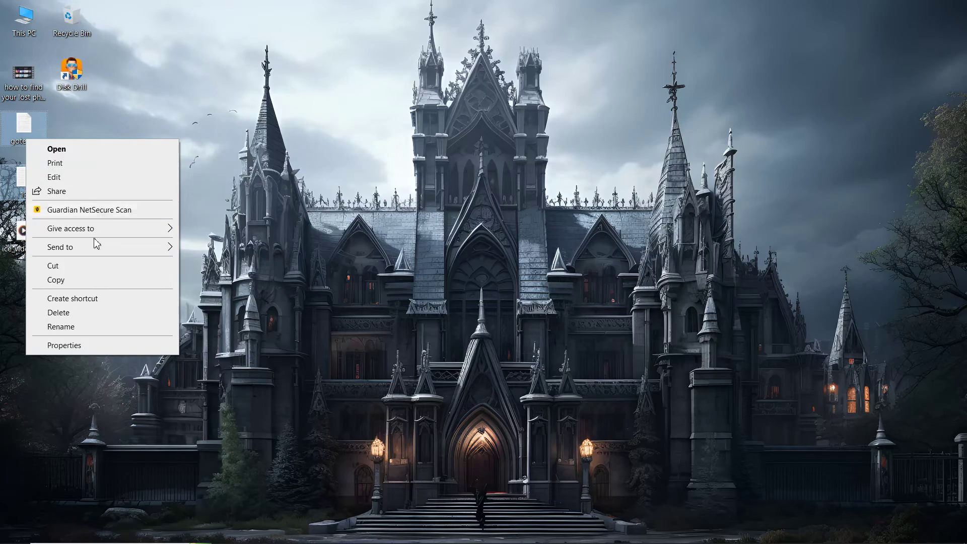
# - Delete the two selected text documents from the Windows desktop
pyautogui.click(66, 313)
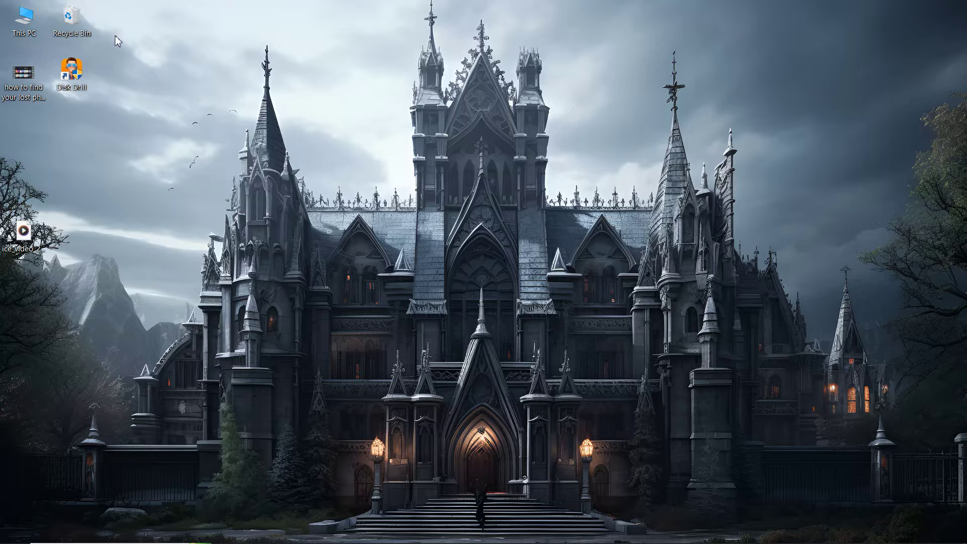
# - Open the Recycle Bin and restore file 13 to the desktop
pyautogui.click(73, 25)
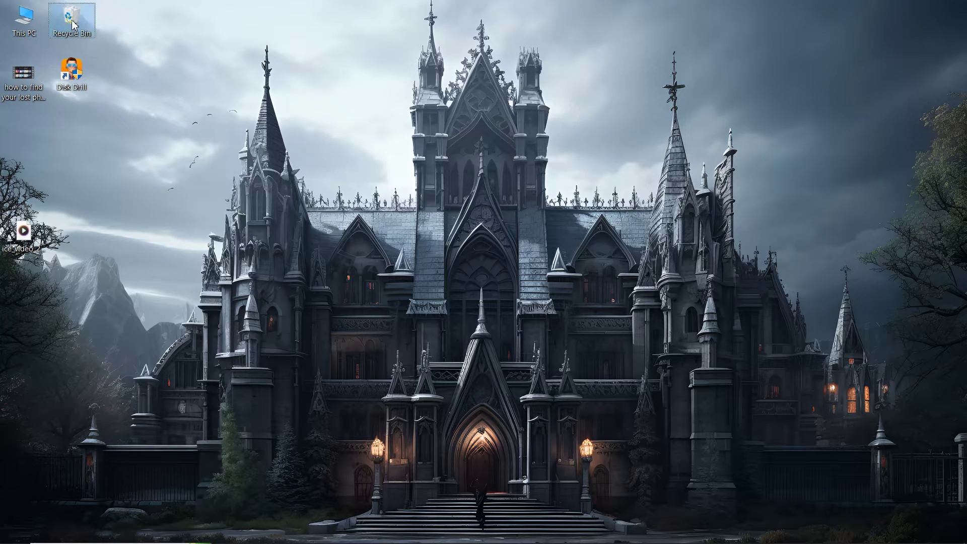
pyautogui.click(234, 164)
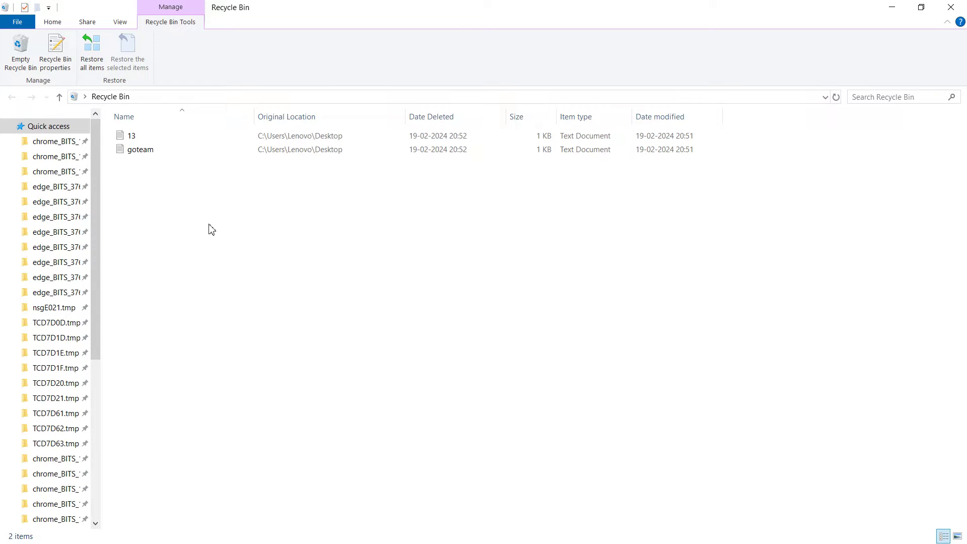
pyautogui.click(137, 142)
pyautogui.doubleClick(137, 142)
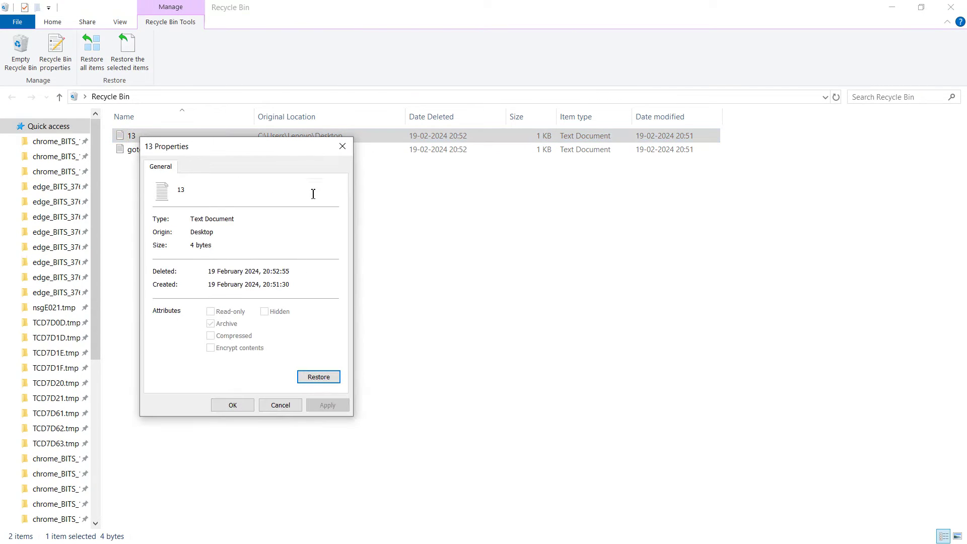
pyautogui.click(318, 378)
# - Restore goteam from the Recycle Bin to the desktop, leaving the bin empty
pyautogui.doubleClick(142, 137)
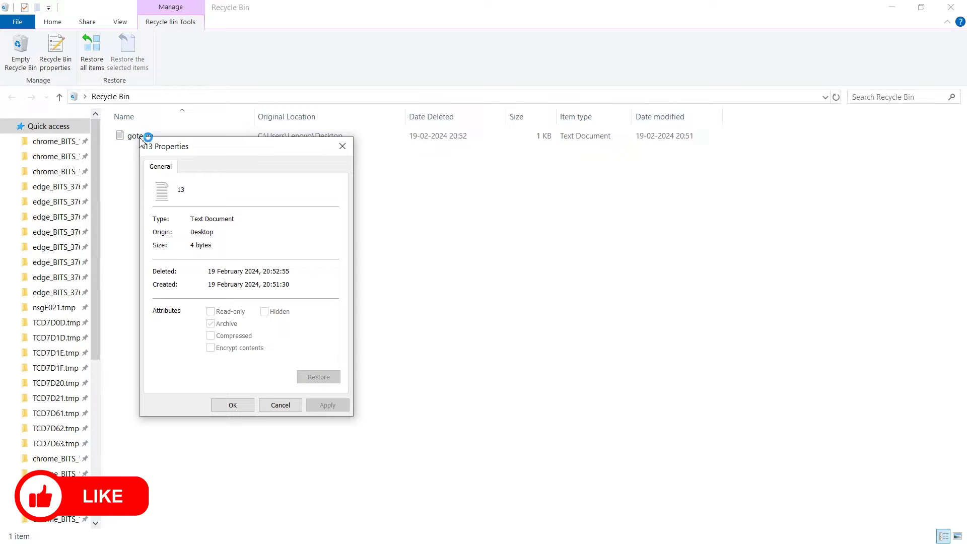
pyautogui.click(331, 382)
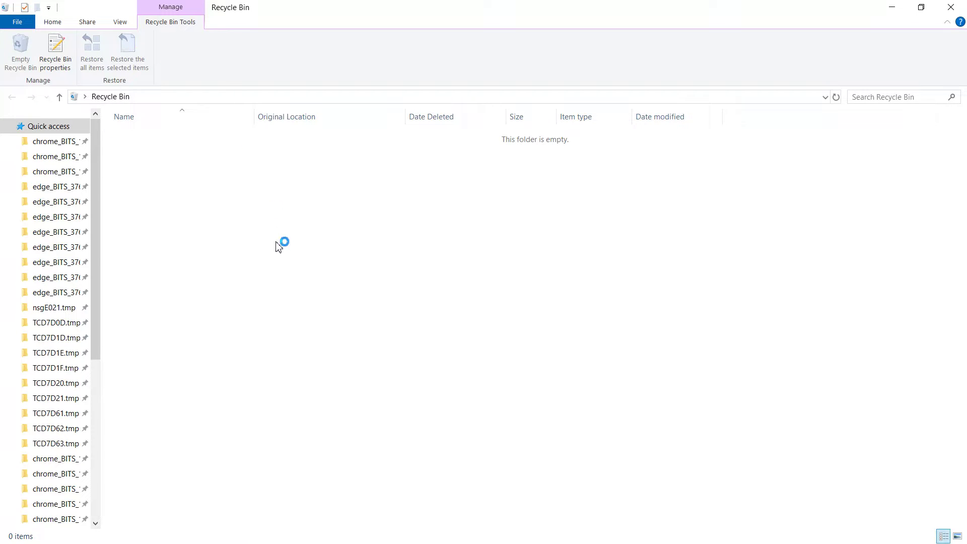
pyautogui.click(892, 7)
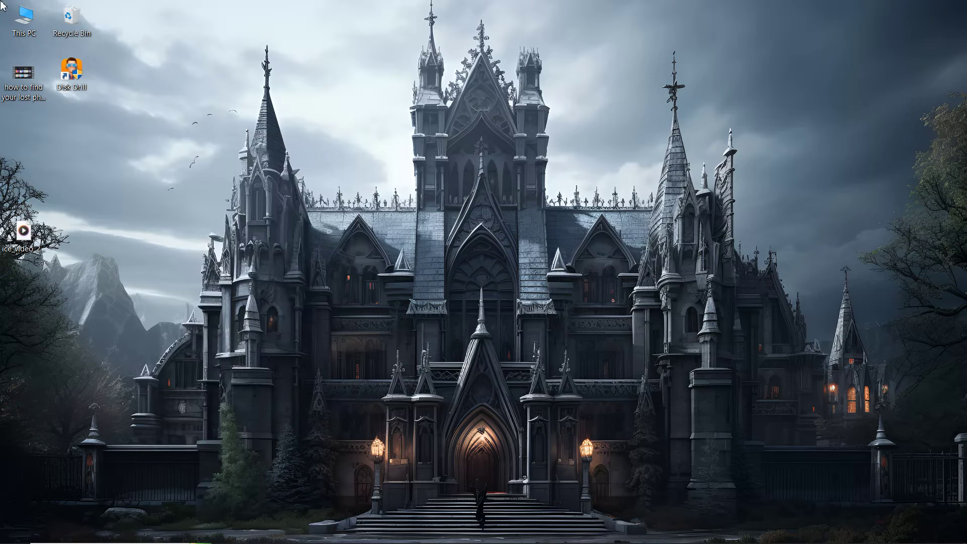
# - Select both files 13 and goteam in the Recycle Bin and permanently delete them
pyautogui.doubleClick(71, 19)
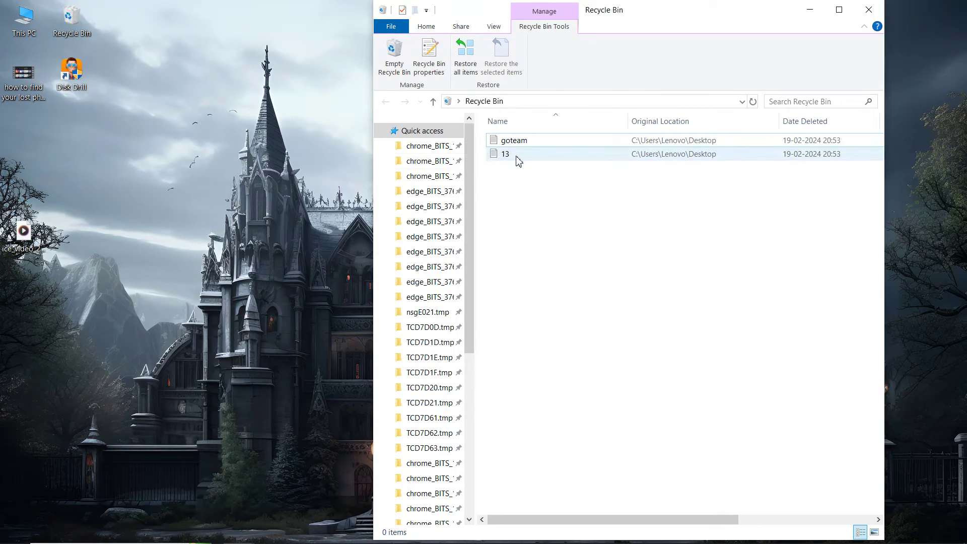
pyautogui.hotkey('ctrl', 'a')
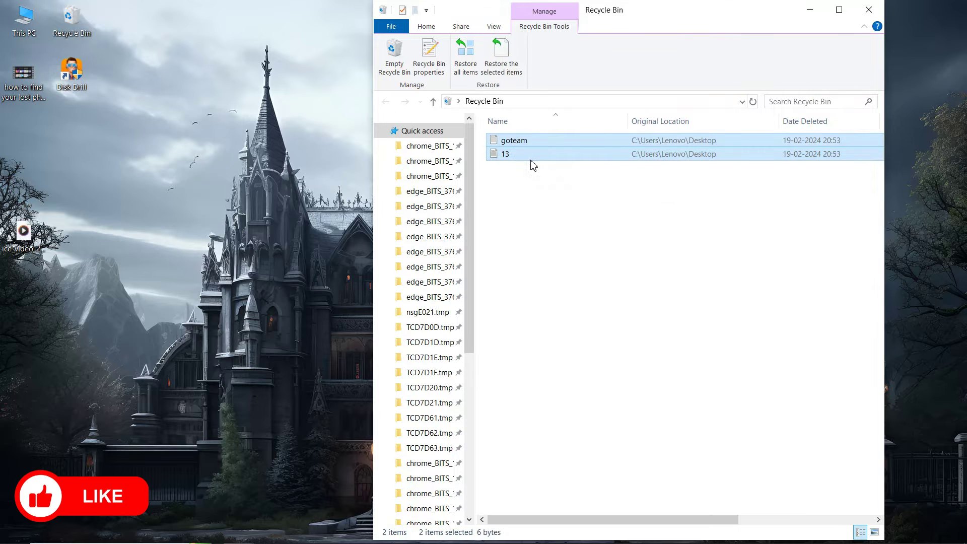
pyautogui.press('Delete')
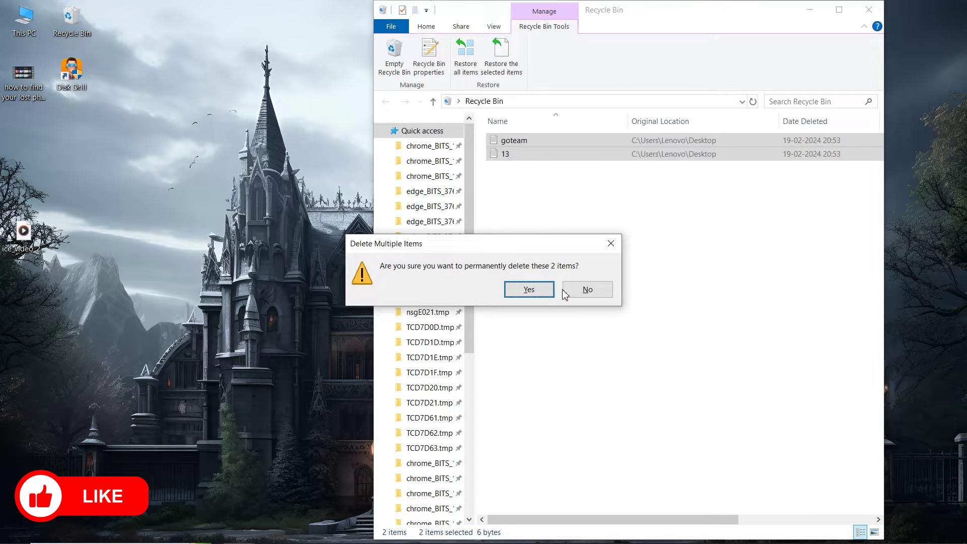
pyautogui.click(535, 289)
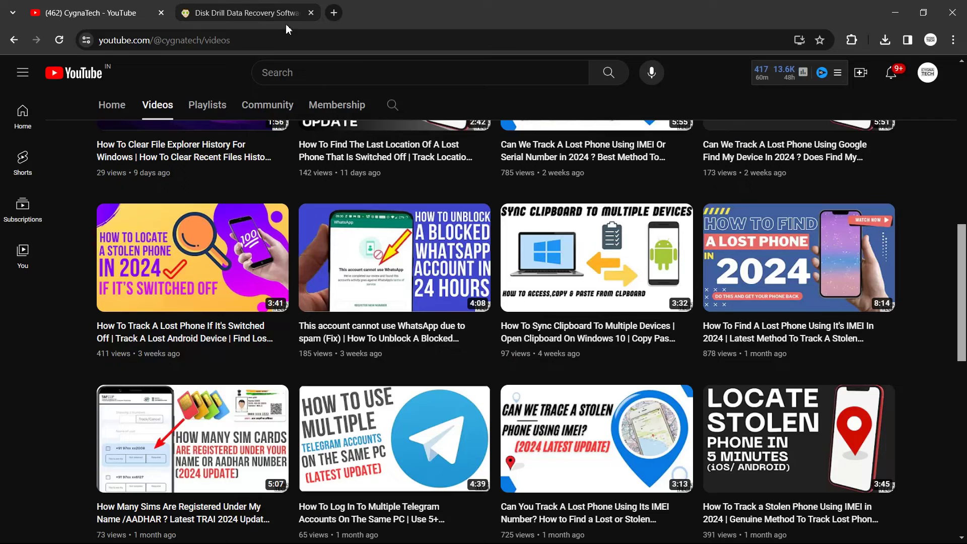
# - Start the free Disk Drill download from its Cleverfiles page in Chrome
pyautogui.click(285, 20)
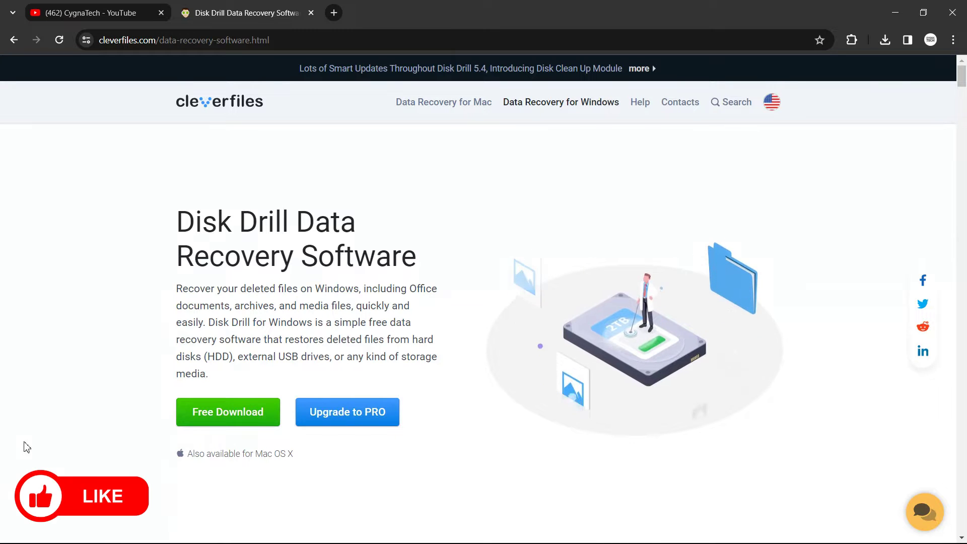
pyautogui.click(229, 420)
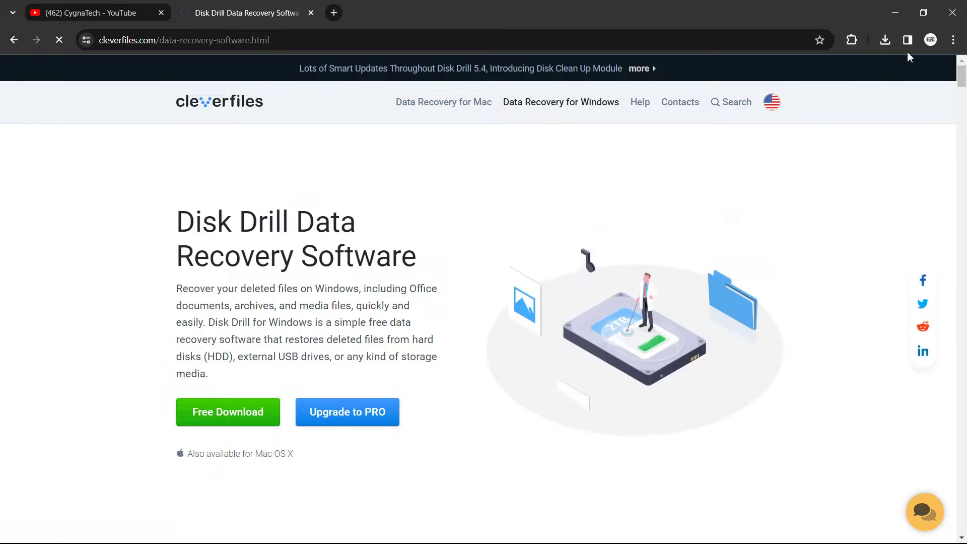
pyautogui.click(896, 15)
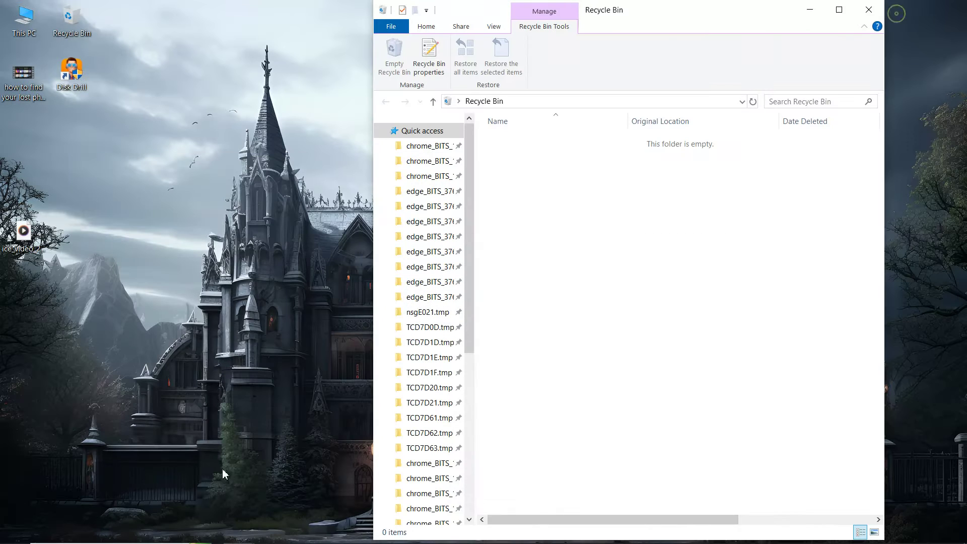
# - Find Disk Drill by searching 'disk', launch it, and scan the 931 GB ST1000LM035-1RK172 disk
pyautogui.click(838, 9)
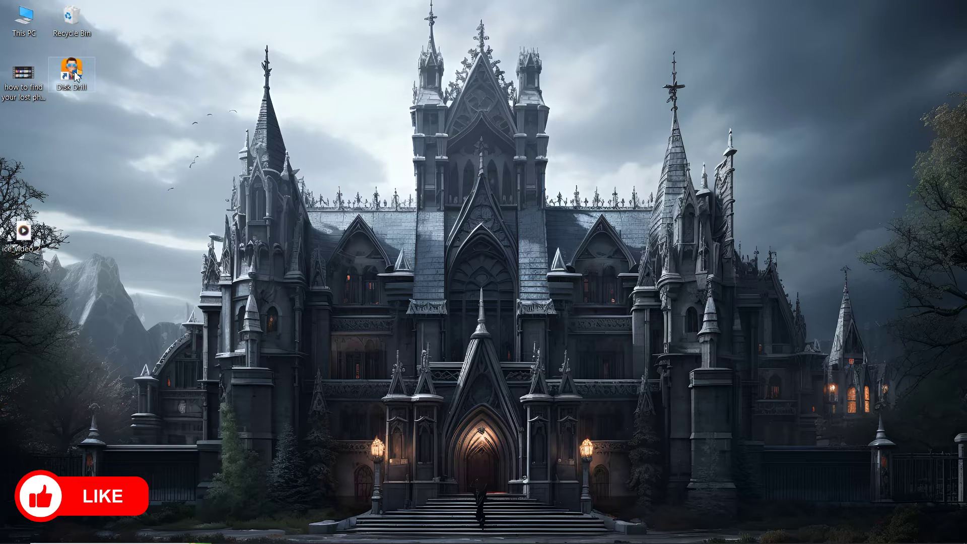
pyautogui.click(99, 532)
pyautogui.write('disk')
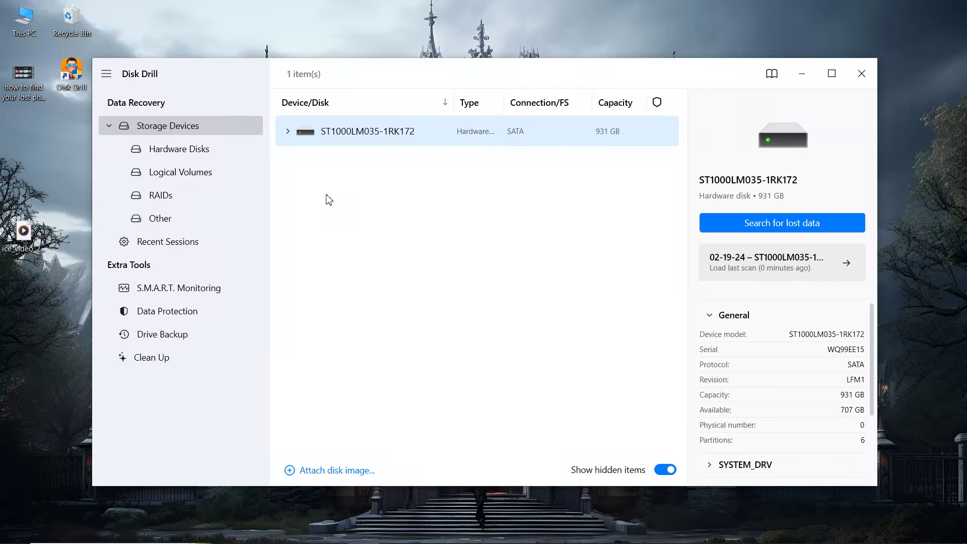
pyautogui.click(779, 225)
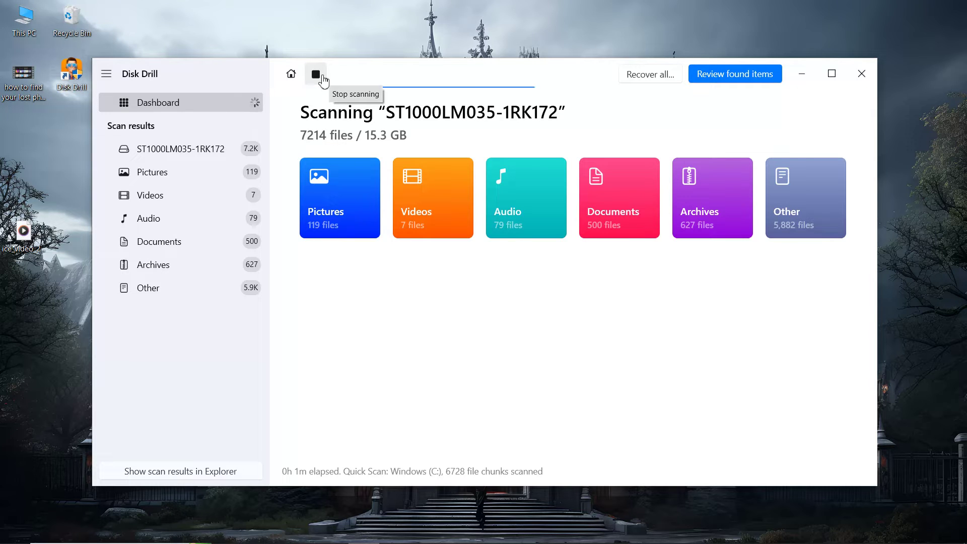
# - Stop the scan at 17259 files and list the 766 found pictures (142 MB)
pyautogui.click(316, 75)
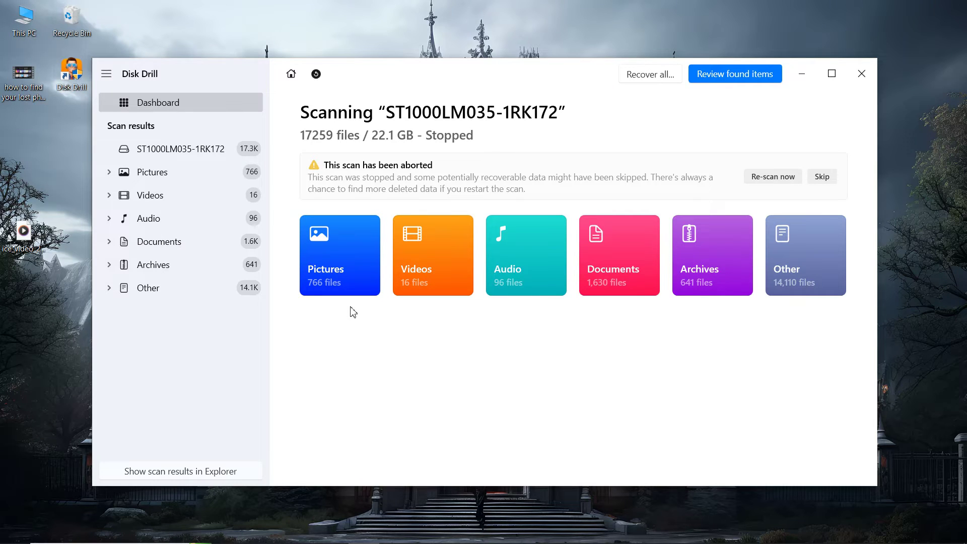
pyautogui.click(154, 174)
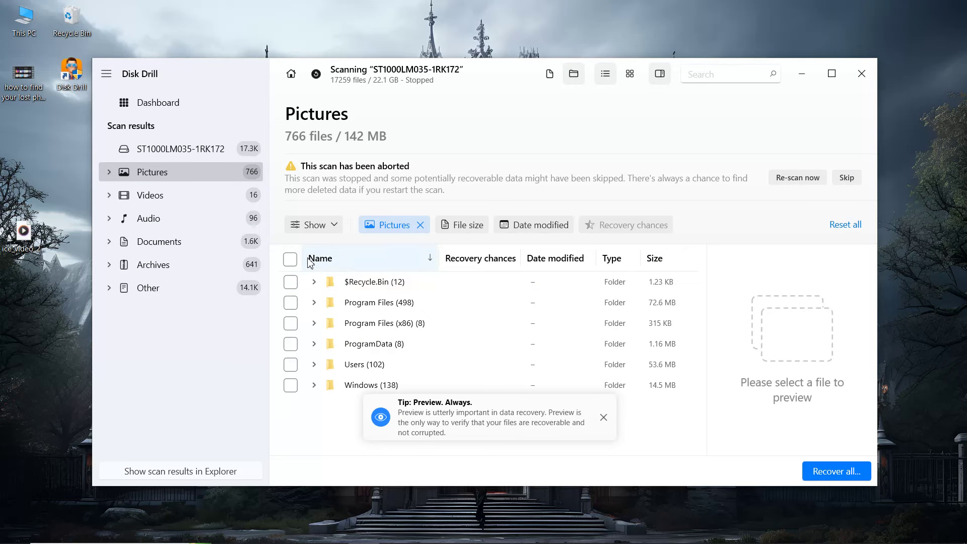
# - Expand $Recycle.Bin and its subfolder, then preview $I31B9BZ.png
pyautogui.click(325, 291)
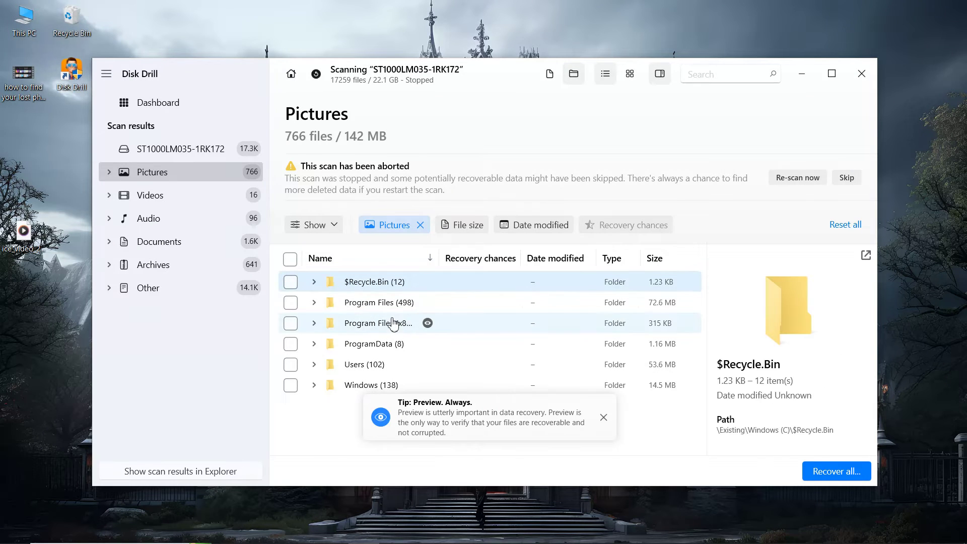
pyautogui.click(315, 282)
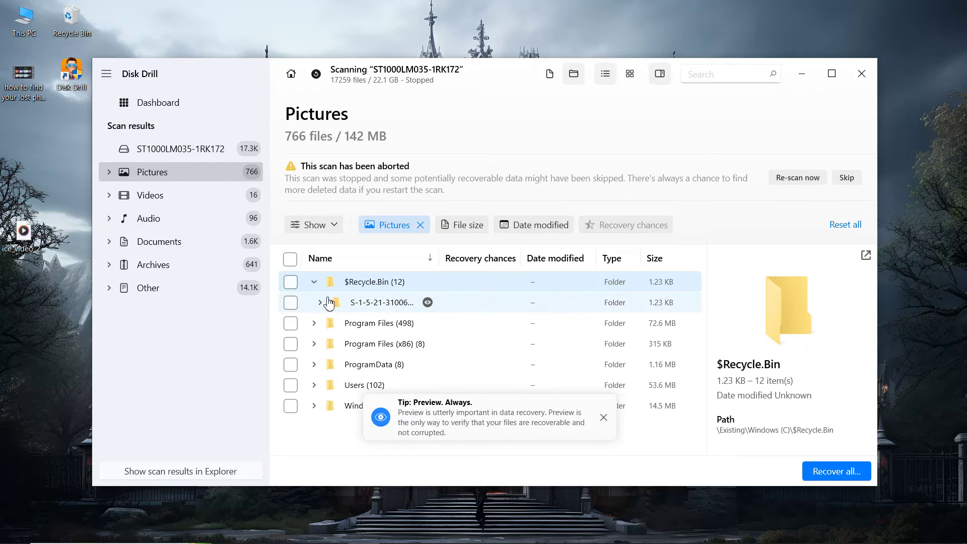
pyautogui.click(320, 303)
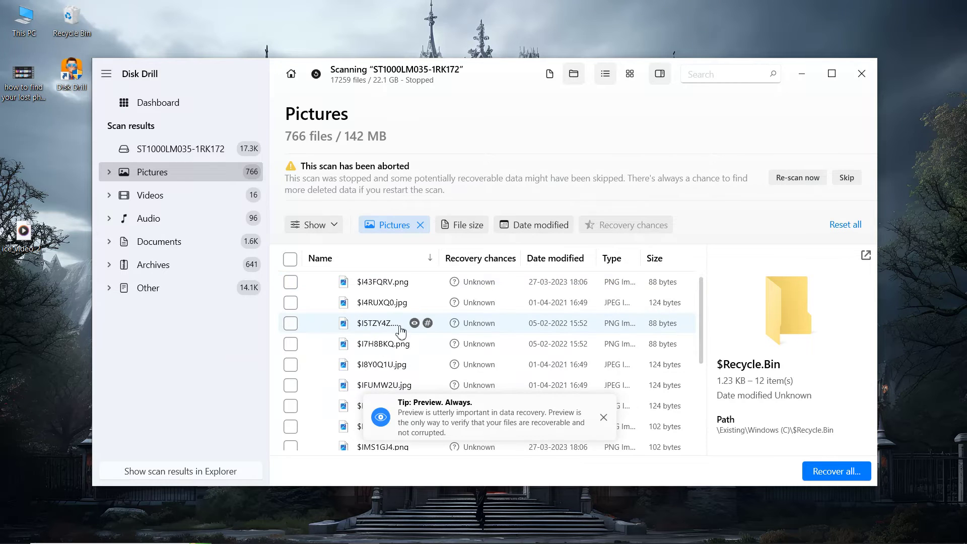
pyautogui.scroll(-3, 401, 331)
pyautogui.scroll(1, 383, 323)
pyautogui.scroll(3, 380, 321)
pyautogui.click(416, 327)
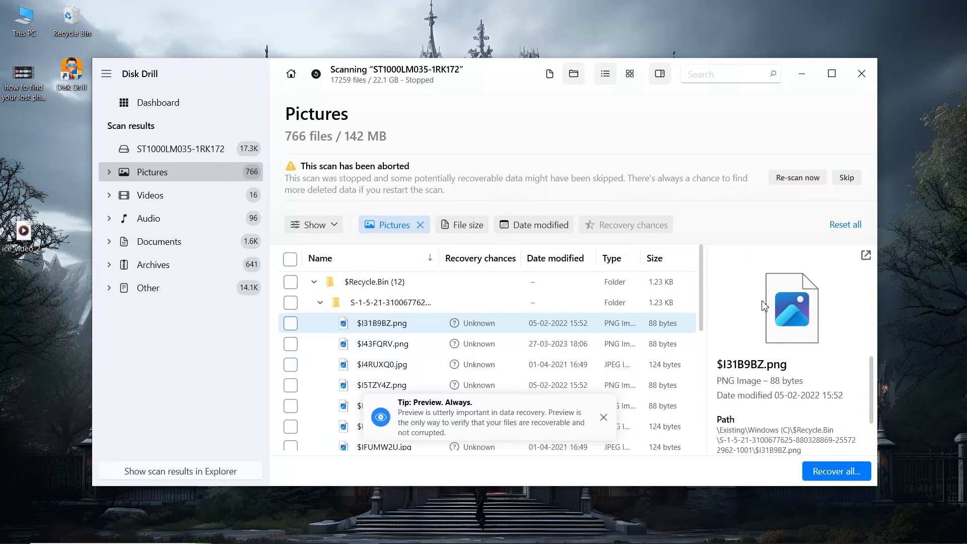
# - Mark $I31B9BZ.png and $I5TZY4Z.png, then select all 766 pictures for recovery
pyautogui.click(290, 323)
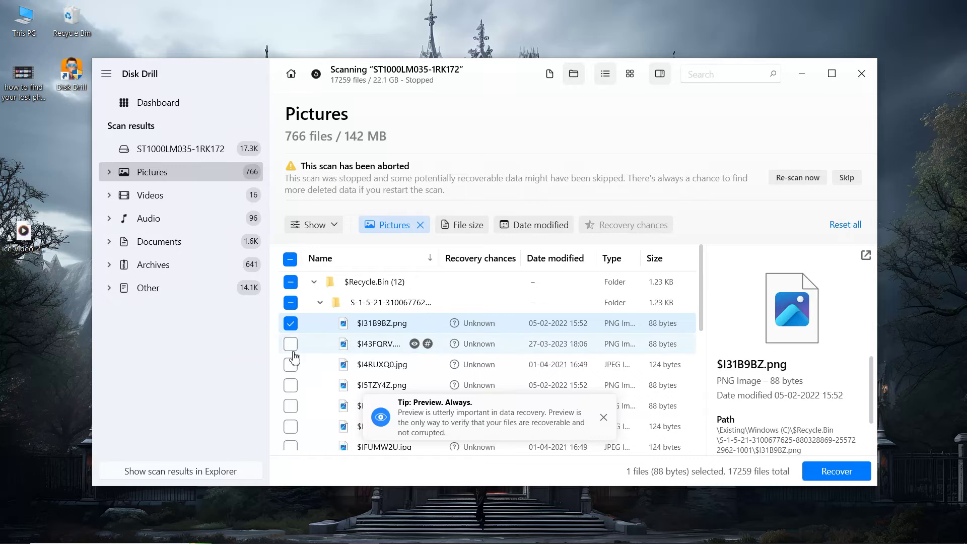
pyautogui.scroll(-5, 362, 353)
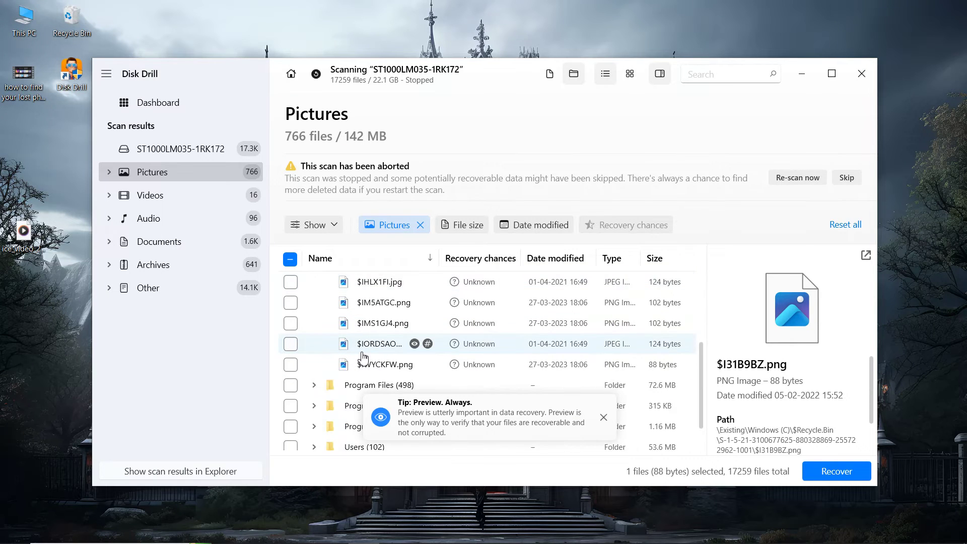
pyautogui.scroll(3, 346, 328)
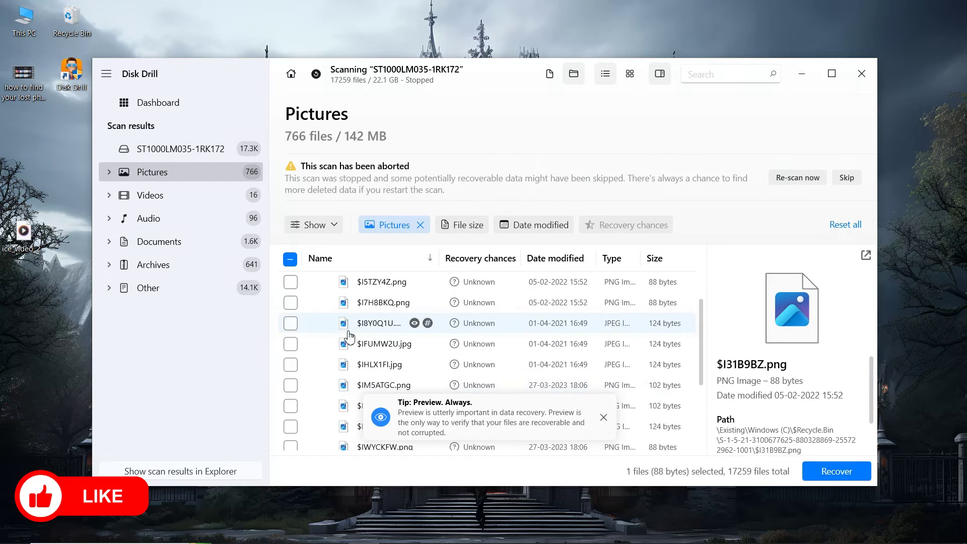
pyautogui.click(294, 282)
pyautogui.click(294, 261)
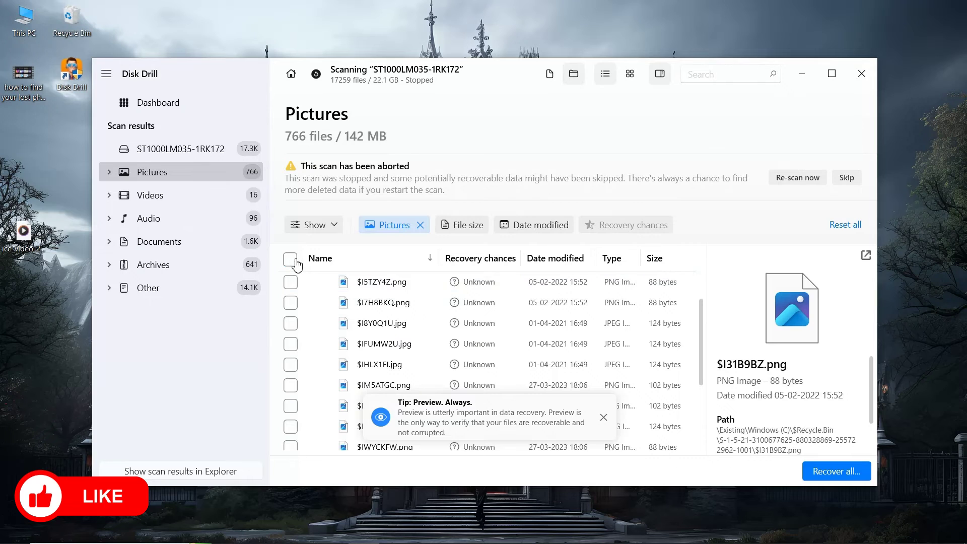
pyautogui.click(291, 260)
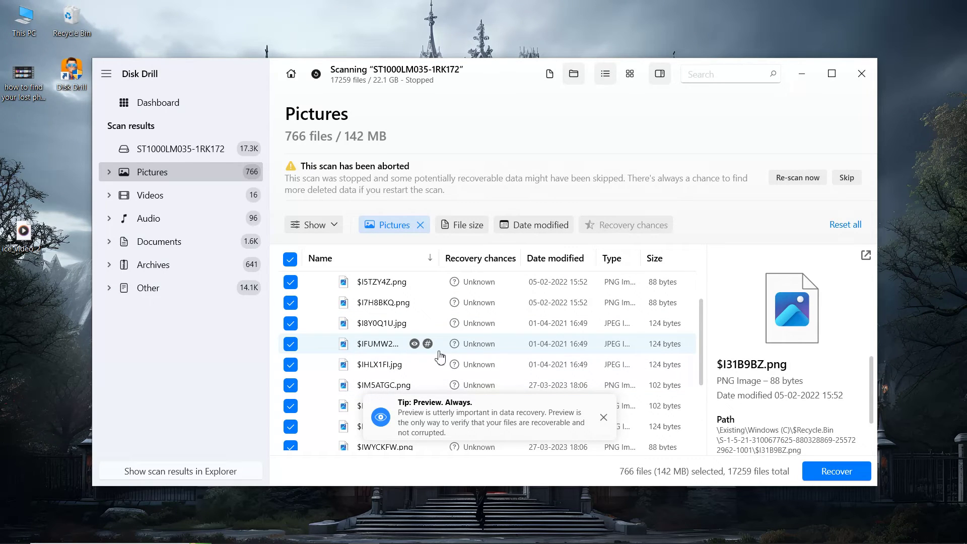
# - Review the Videos, Audio, Documents and Other scan result categories
pyautogui.click(162, 198)
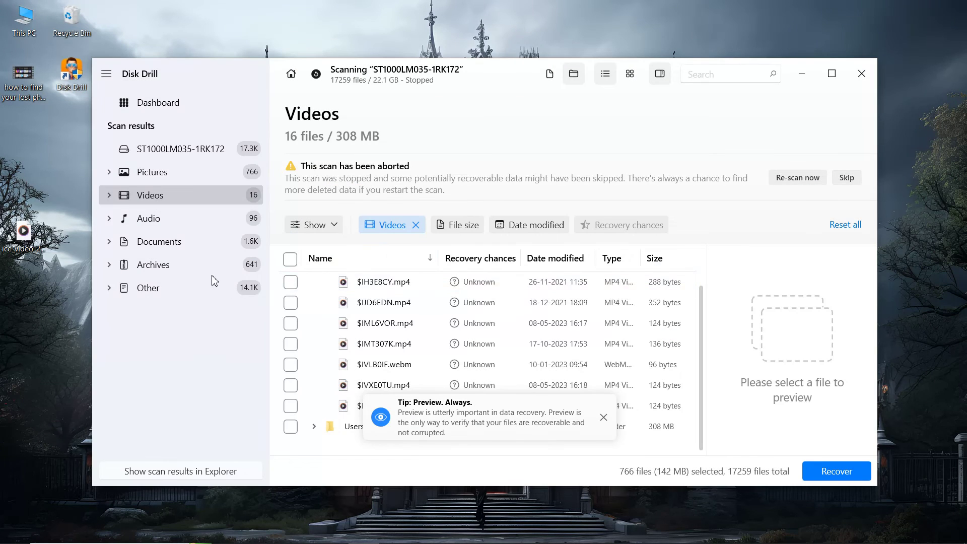
pyautogui.click(158, 225)
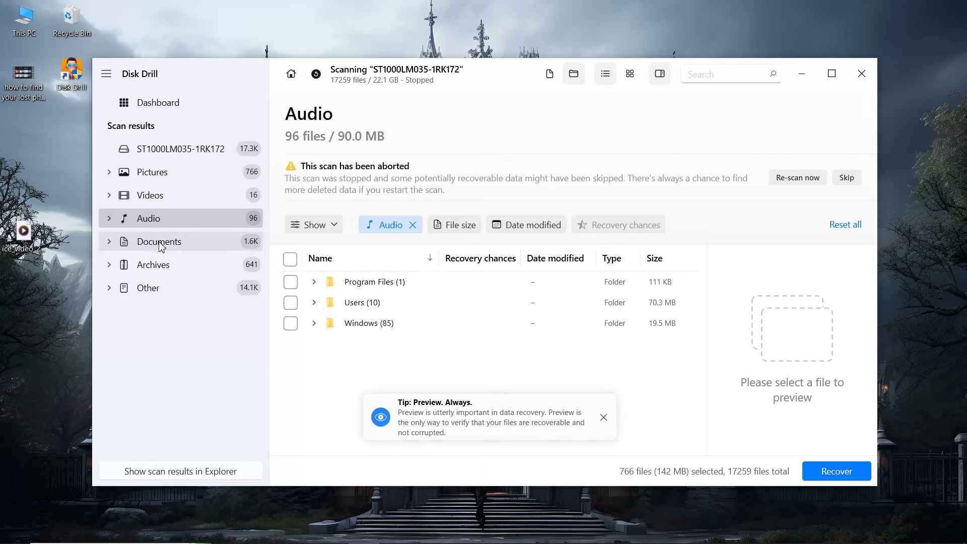
pyautogui.click(159, 243)
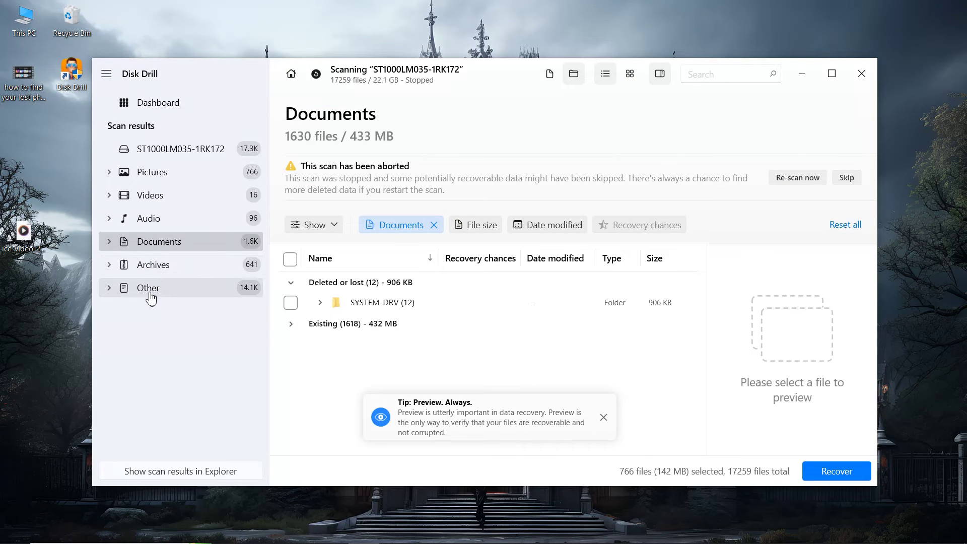
pyautogui.click(152, 293)
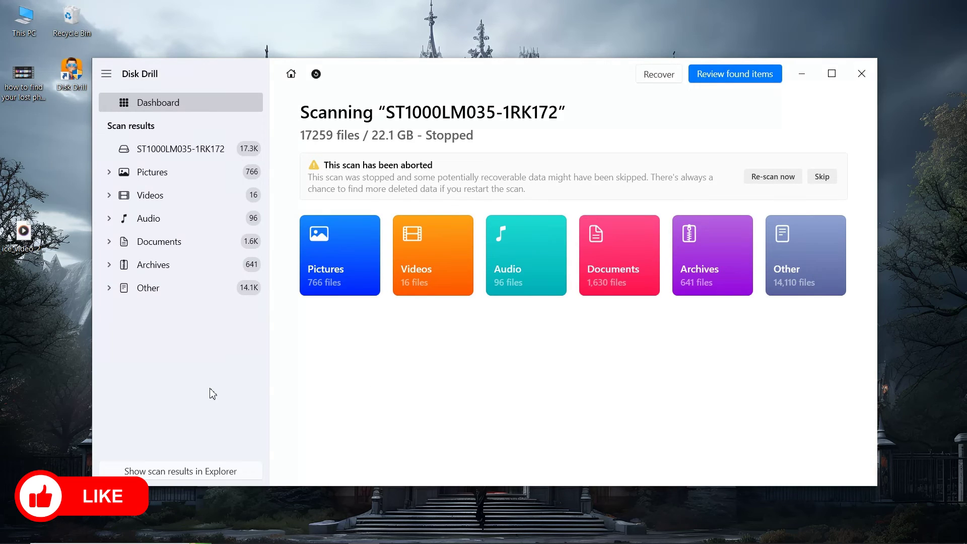
# - Open License and activation from the main menu to check the Basic edition's status
pyautogui.click(106, 77)
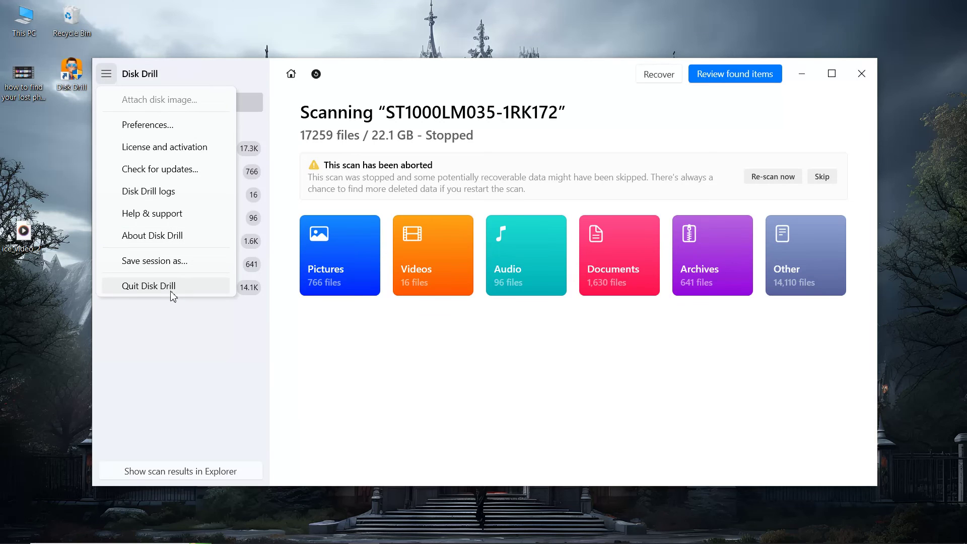
pyautogui.click(155, 148)
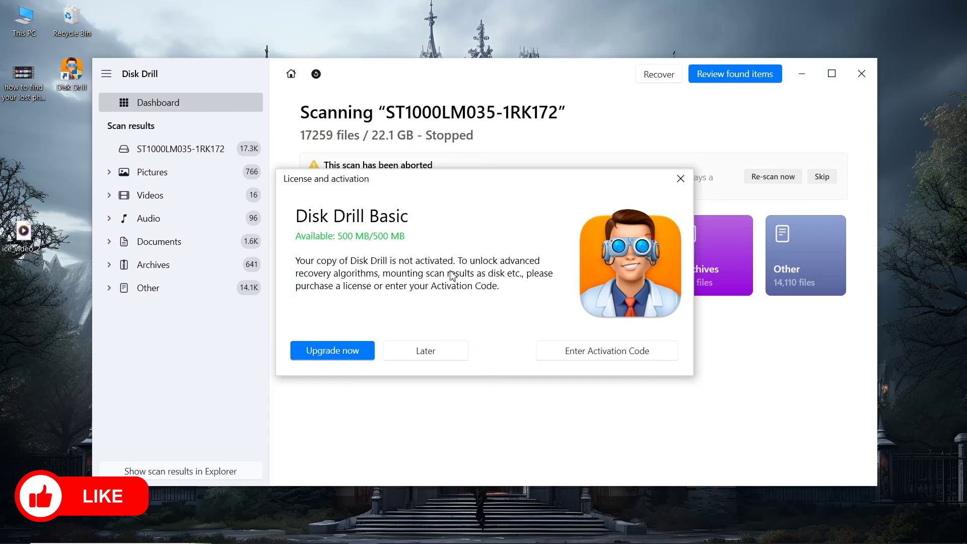